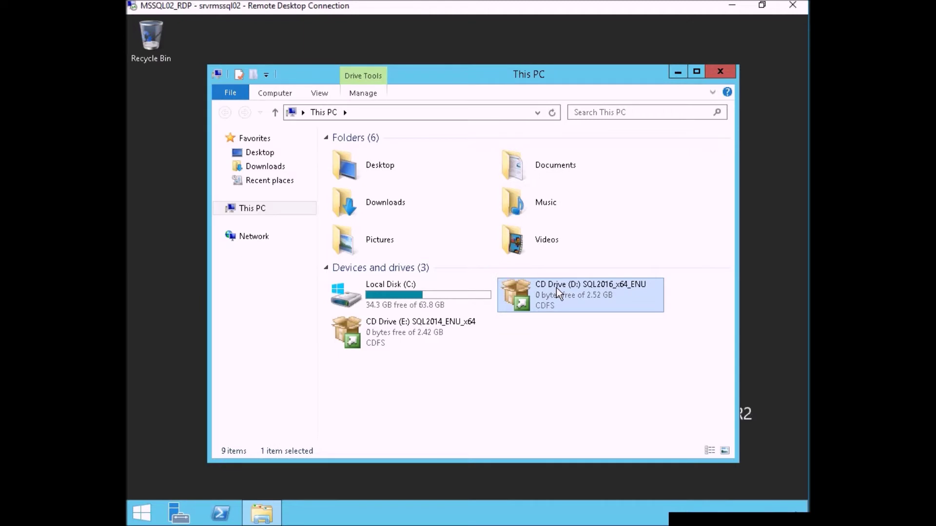
Open the SQL2016_x64_ENU CD drive (D:) and run setup.exe as administrator
right_click(556, 291)
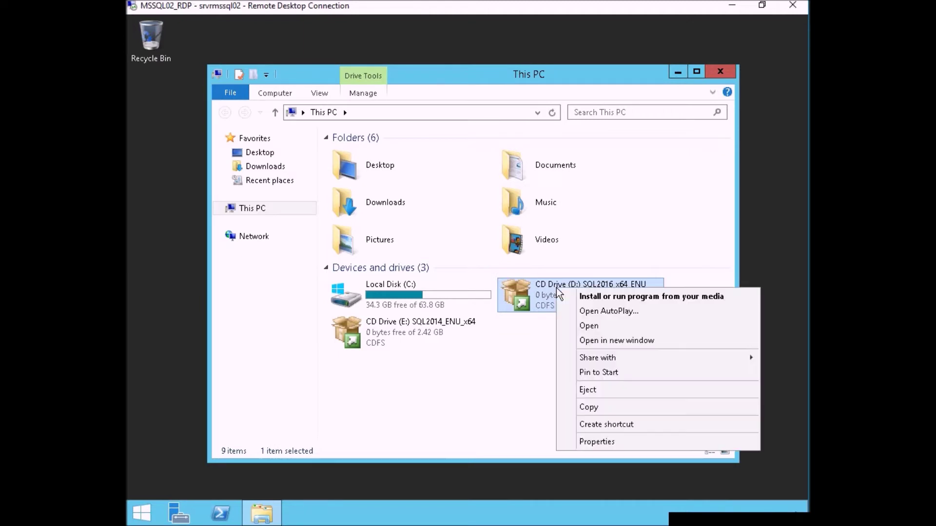
click(581, 326)
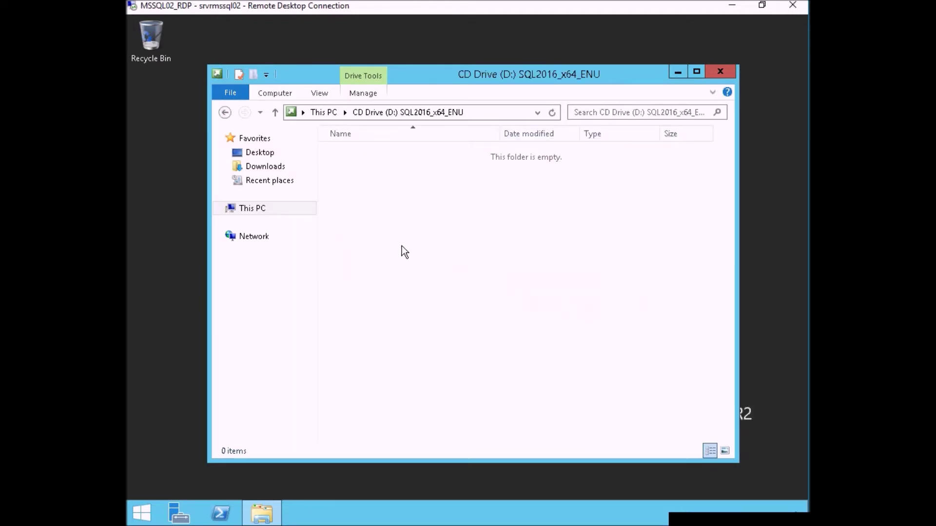
right_click(361, 266)
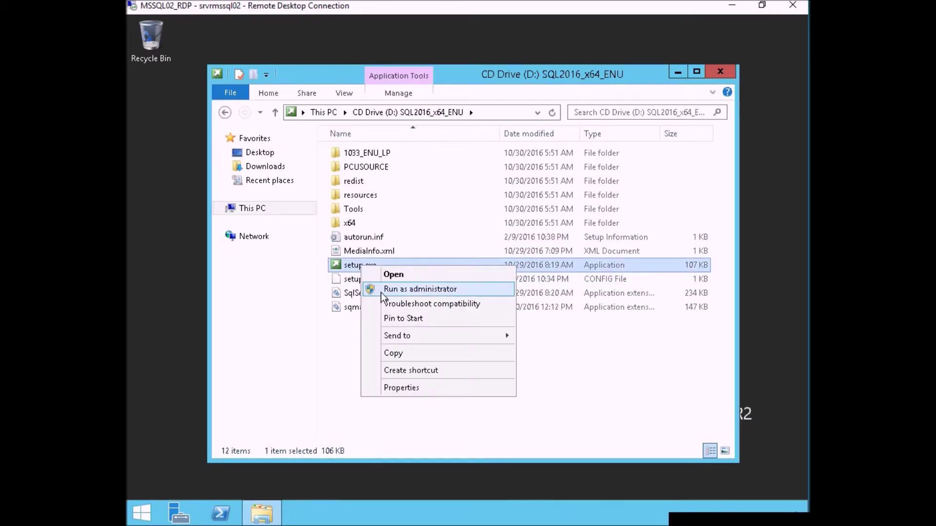
click(381, 291)
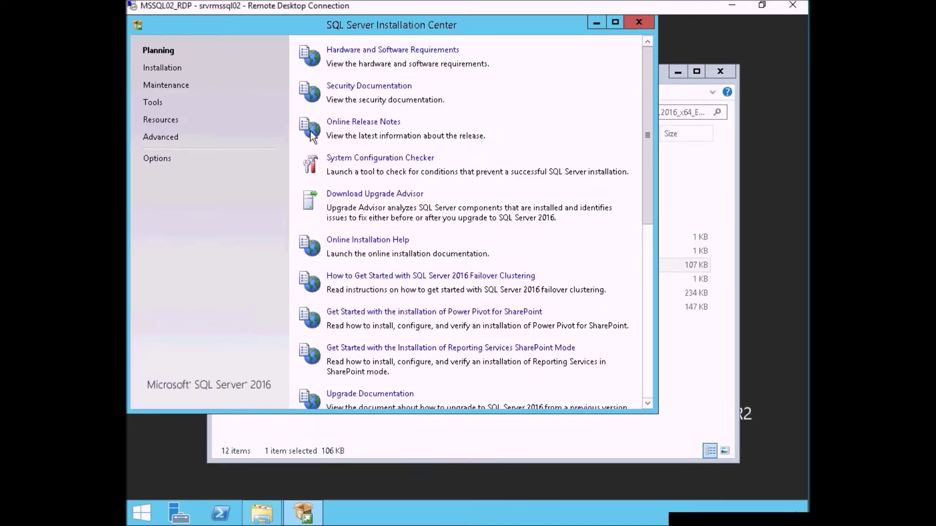
Launch the upgrade from a previous version of SQL Server, leaving Microsoft Update unchecked and proceeding past the product updates check
click(159, 67)
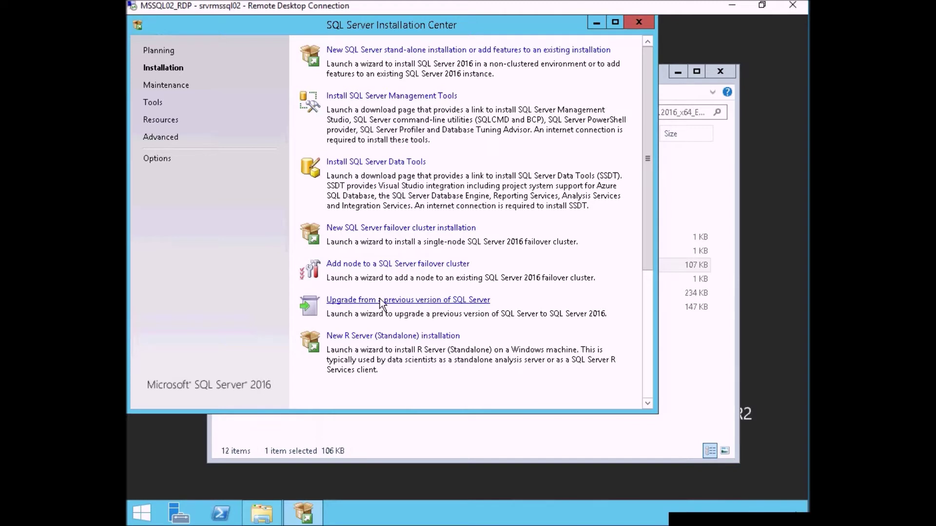
click(382, 300)
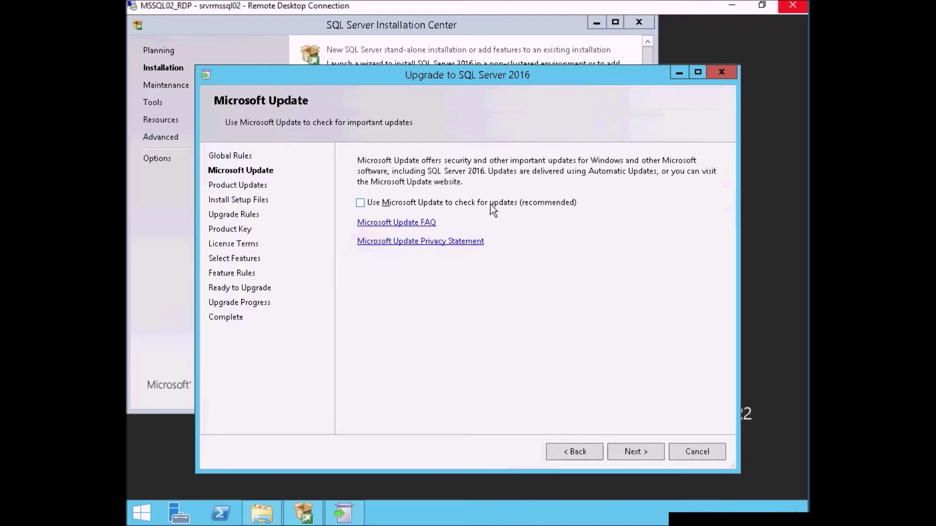
click(647, 450)
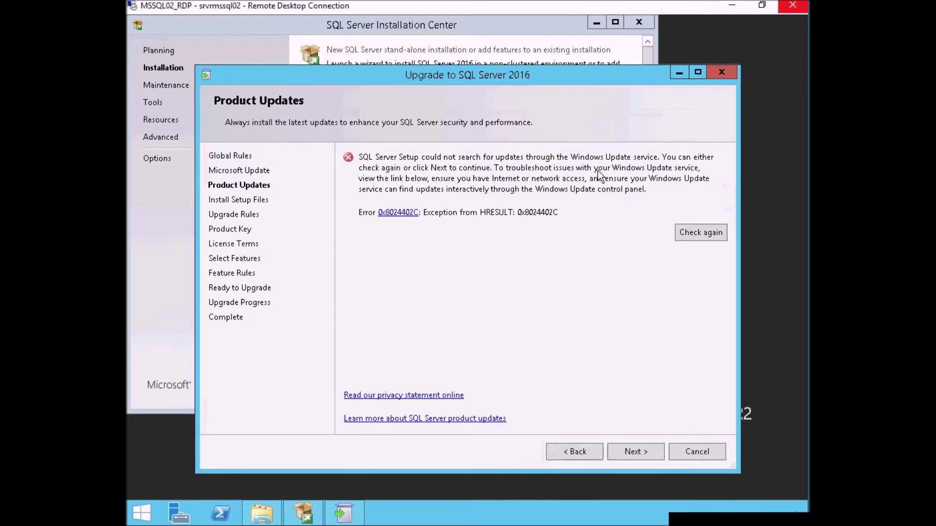
click(642, 452)
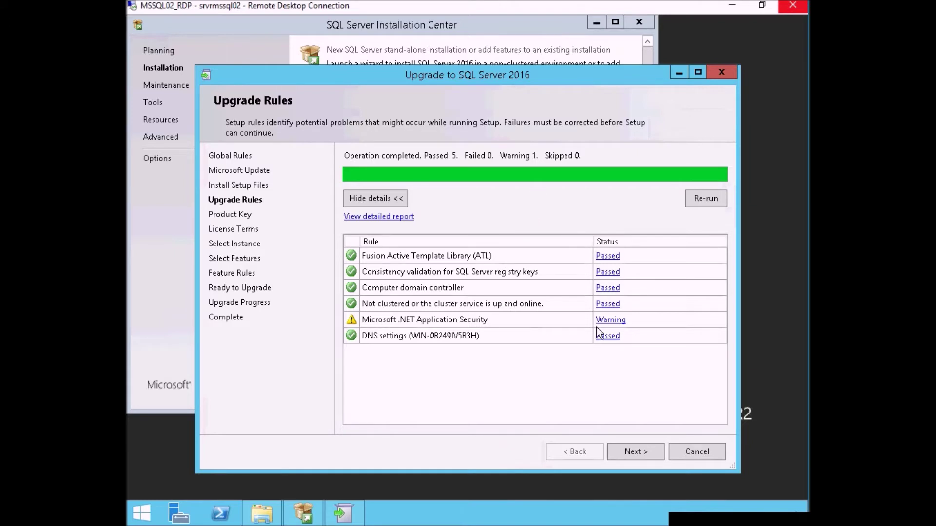
Read the Microsoft .NET Application Security rule's warning details, dismiss them and proceed past the upgrade rules
click(618, 321)
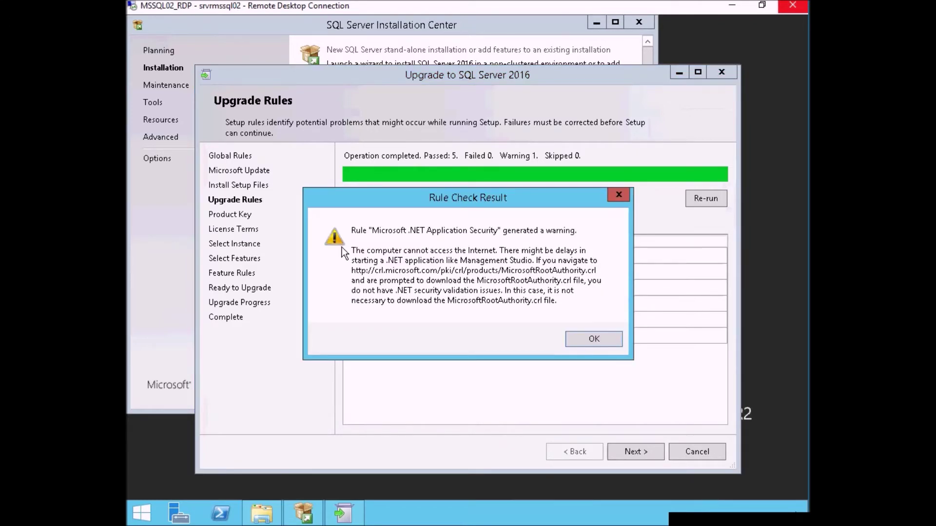
click(587, 344)
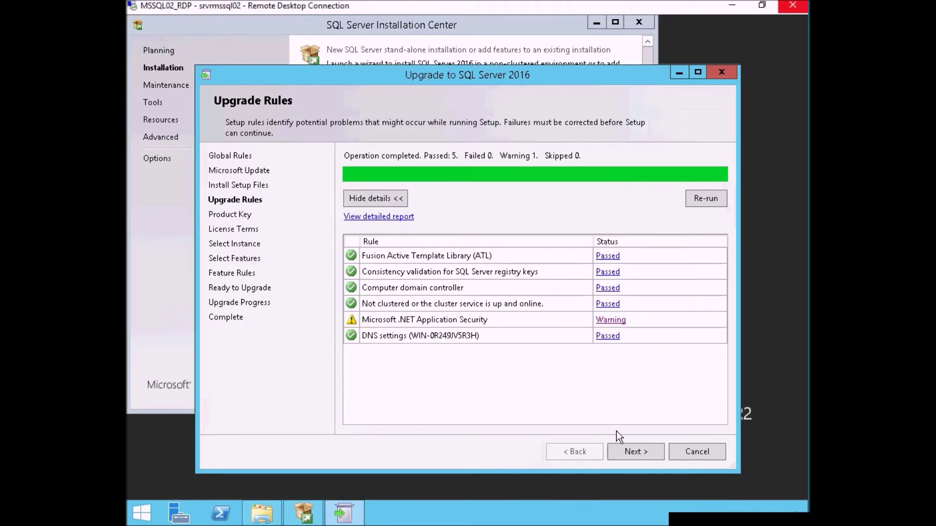
click(628, 452)
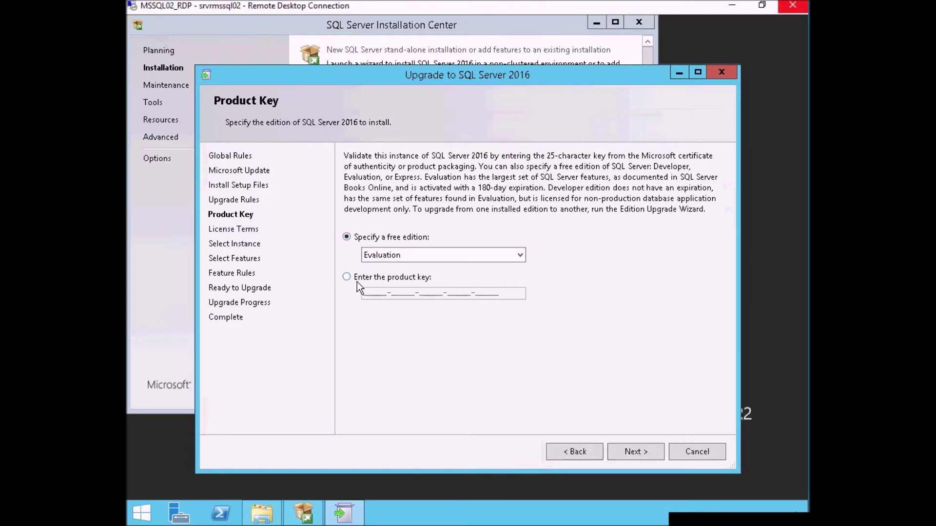
Keep the free Evaluation edition and accept the license terms
click(639, 450)
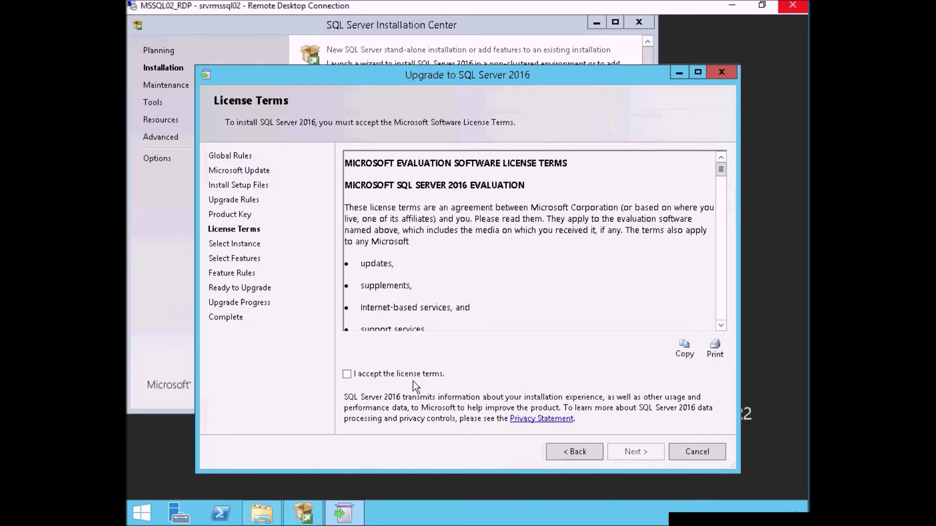
click(407, 377)
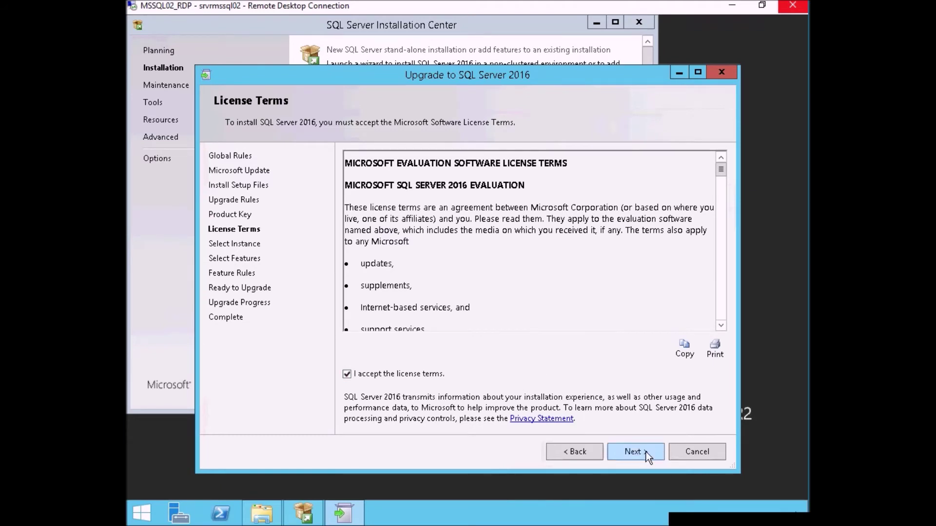
click(632, 452)
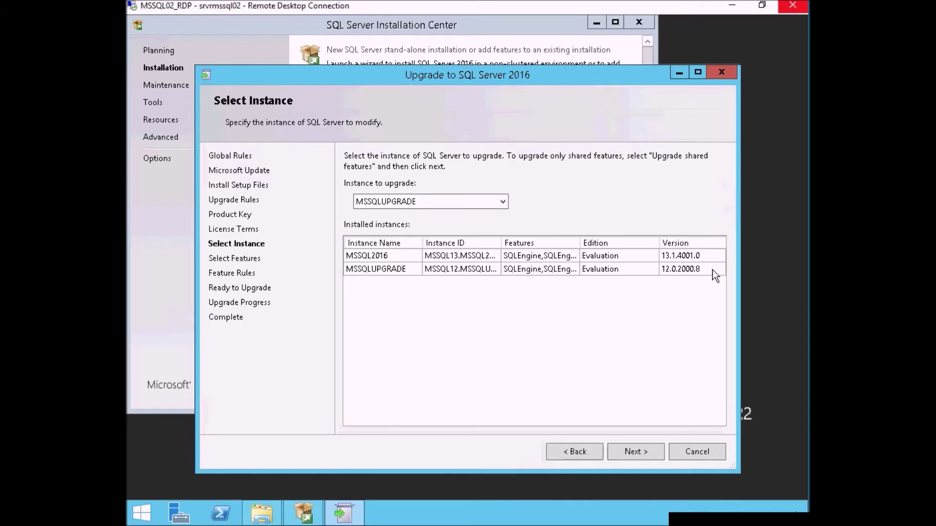
Keep MSSQLUPGRADE as the instance to upgrade, with its preselected features and the instance ID MSSQLUPGRADE
click(642, 451)
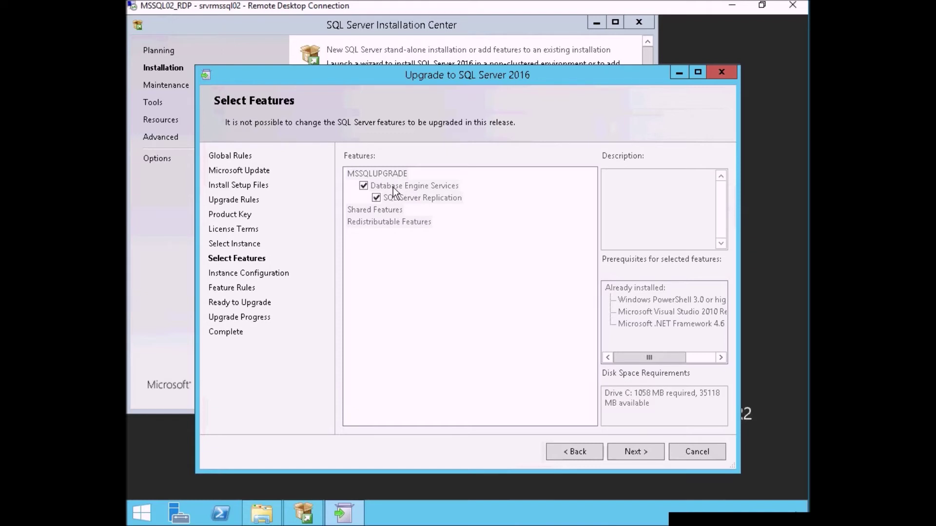
click(644, 450)
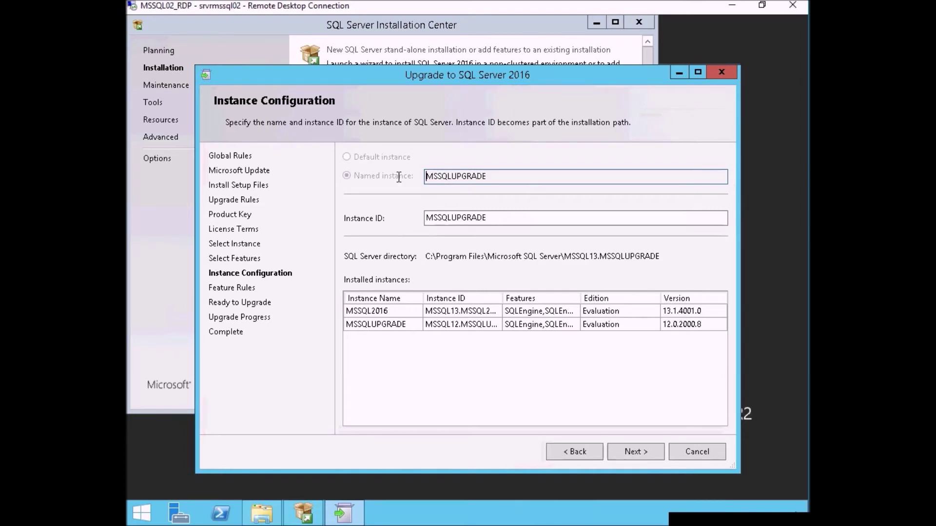
click(642, 451)
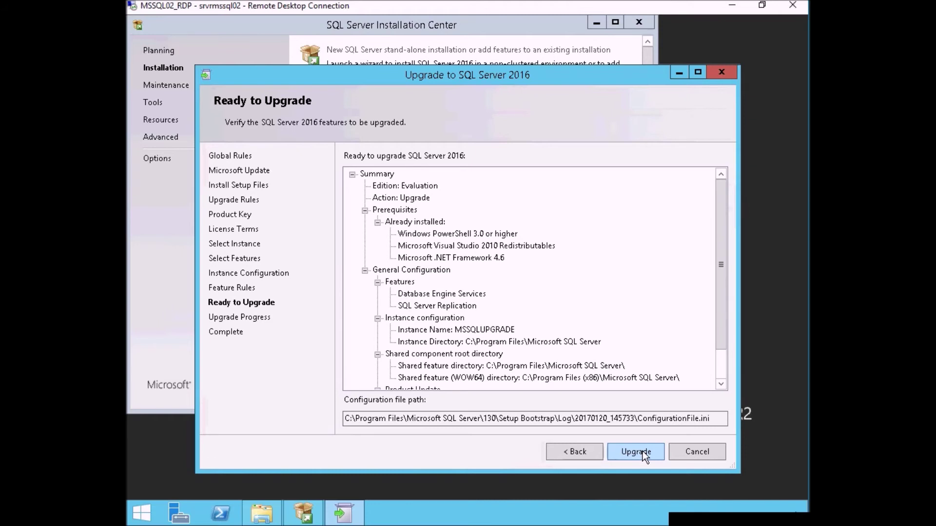
Review the upgrade summary's edition, action, prerequisites, features, instance configuration and product update settings
click(416, 188)
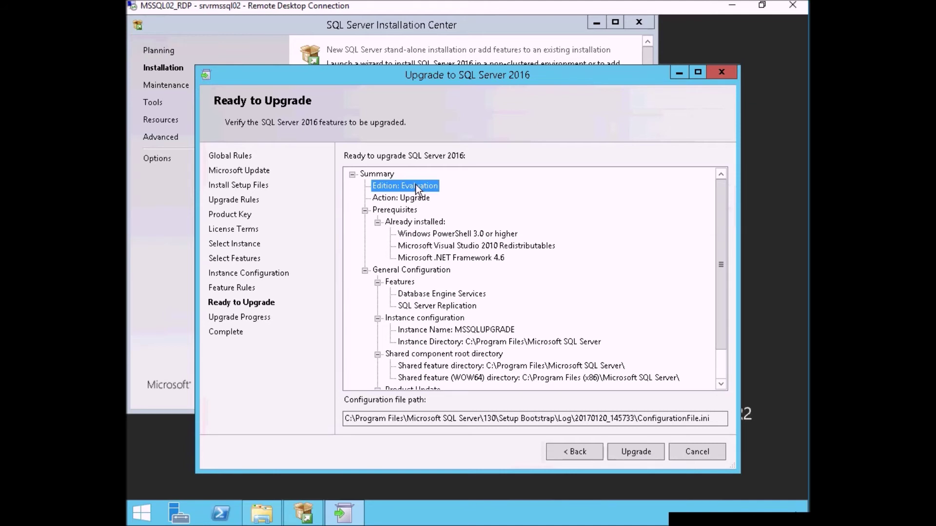
click(420, 199)
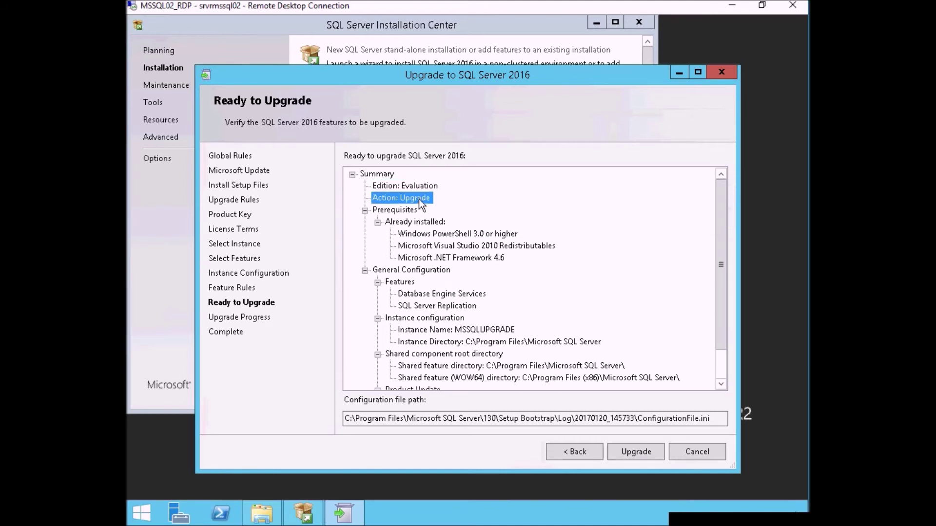
click(420, 188)
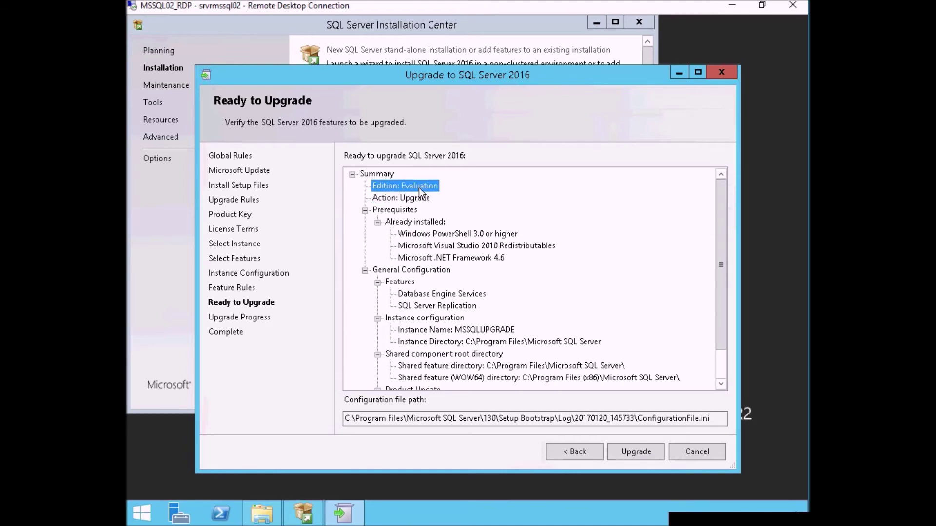
click(461, 235)
click(466, 247)
click(467, 261)
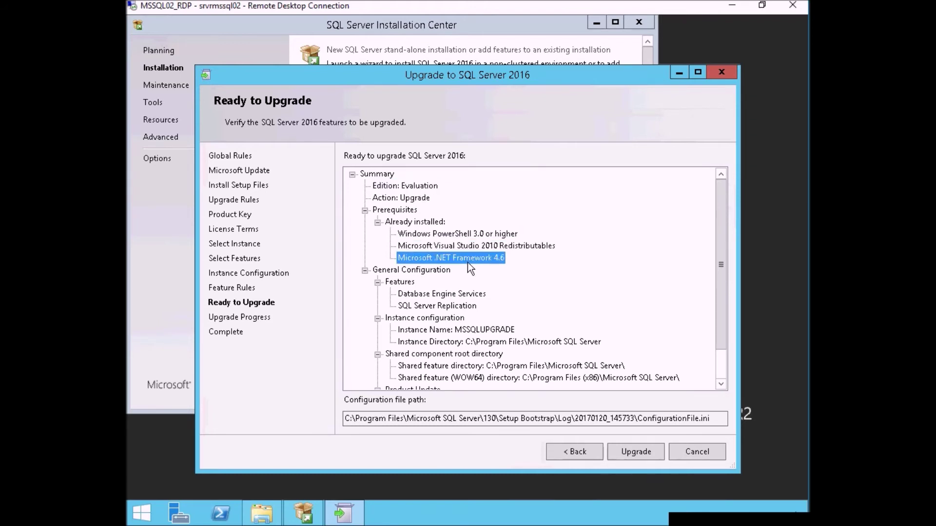
click(451, 294)
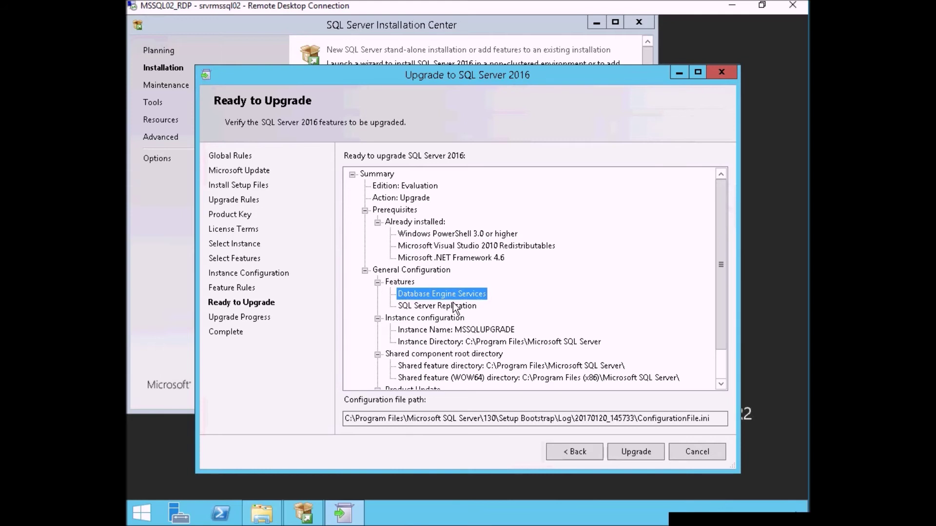
click(453, 305)
click(504, 329)
scroll(519, 297, down, 1)
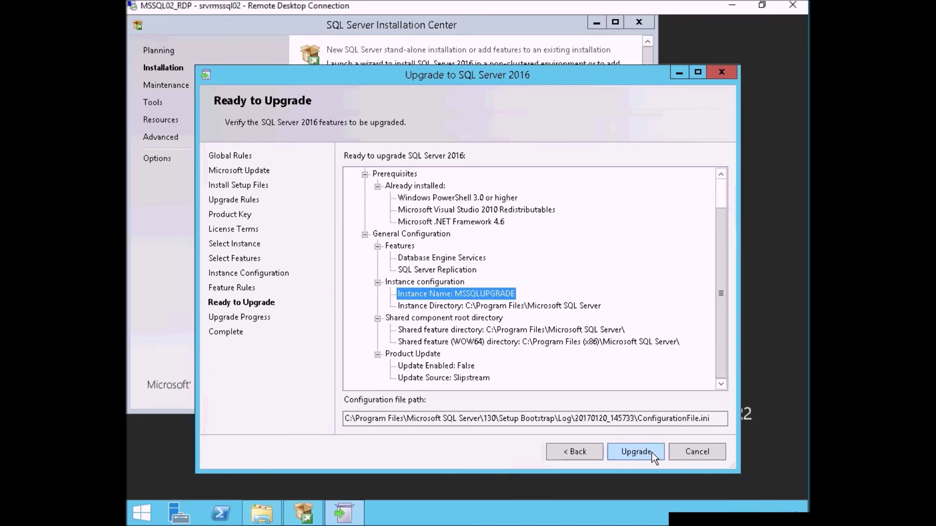
Check the configuration file path and start the upgrade to SQL Server 2016
drag(720, 422, 327, 419)
key(BackSpace)
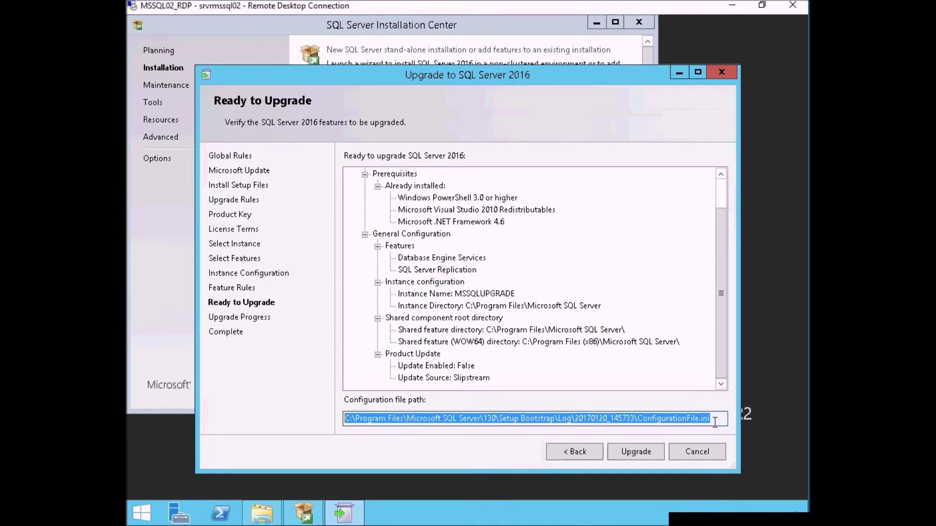
click(639, 457)
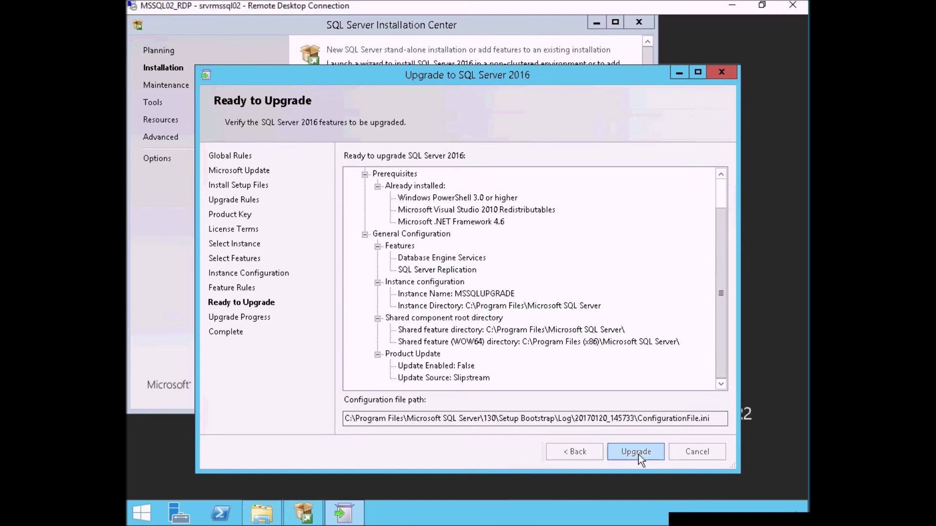